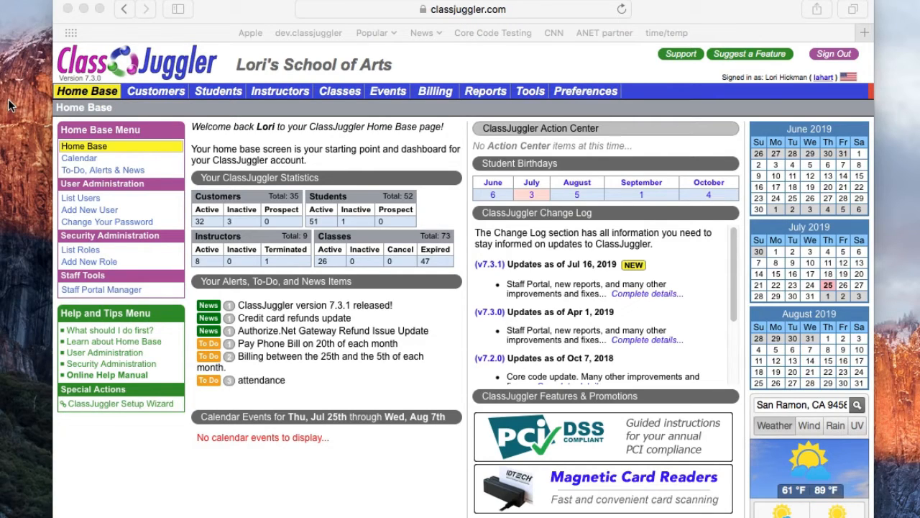
Step: Open the Payment Terms settings in the Billing & Invoicing preferences to review due dates and tuition adjustment thresholds
left_click(588, 93)
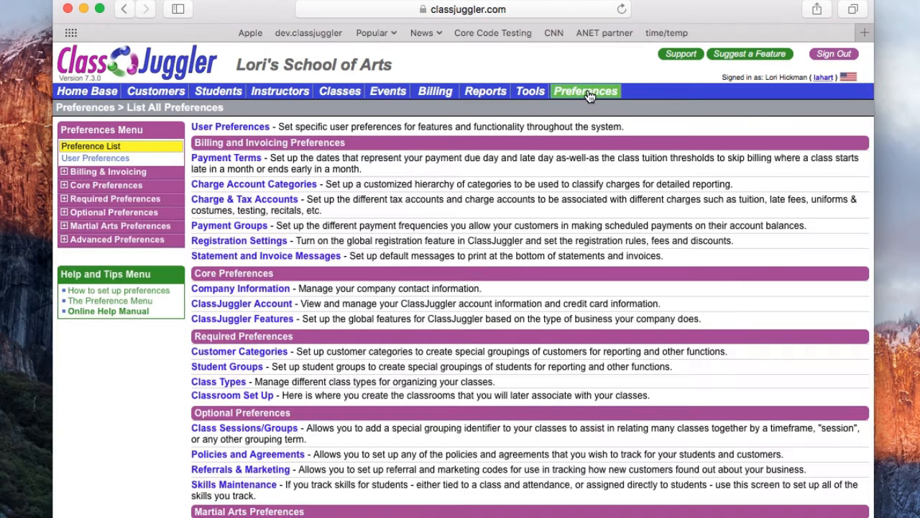
left_click(106, 175)
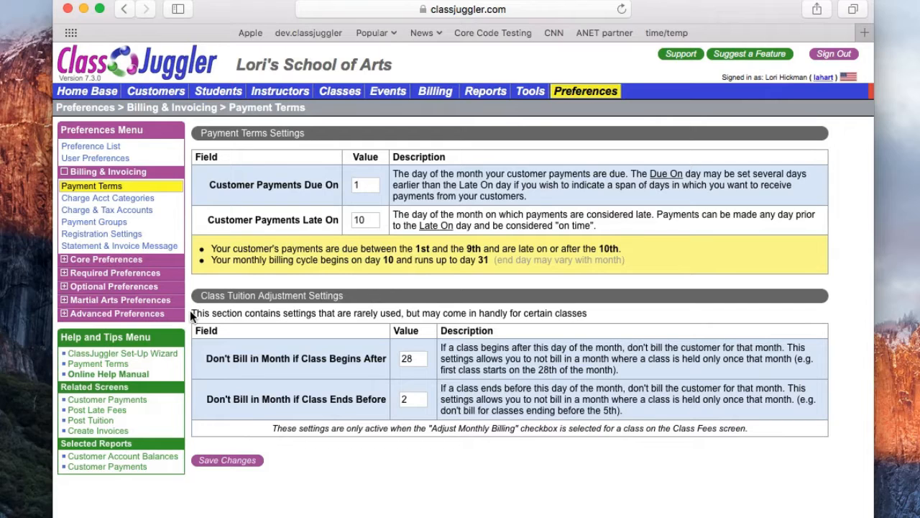
Step: Open the Gym 1-summer class from the class list and view its Class Tuition table
left_click(339, 93)
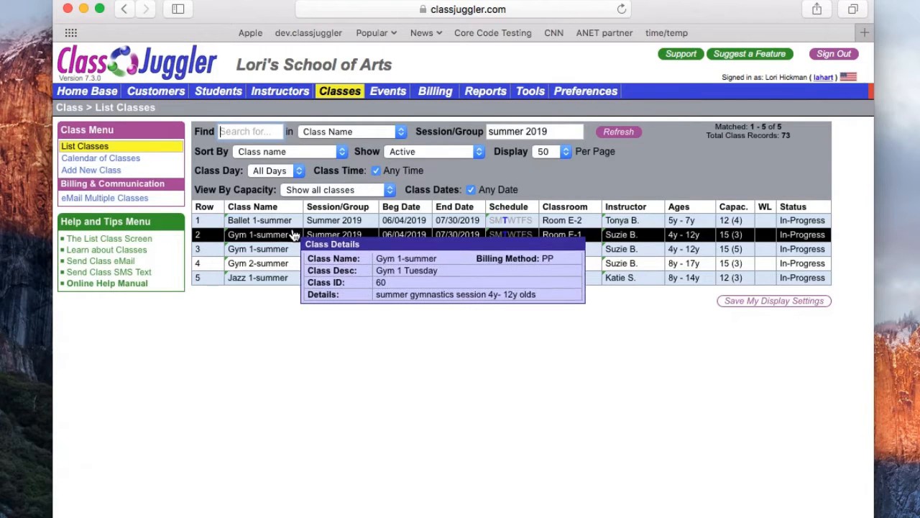
left_click(280, 242)
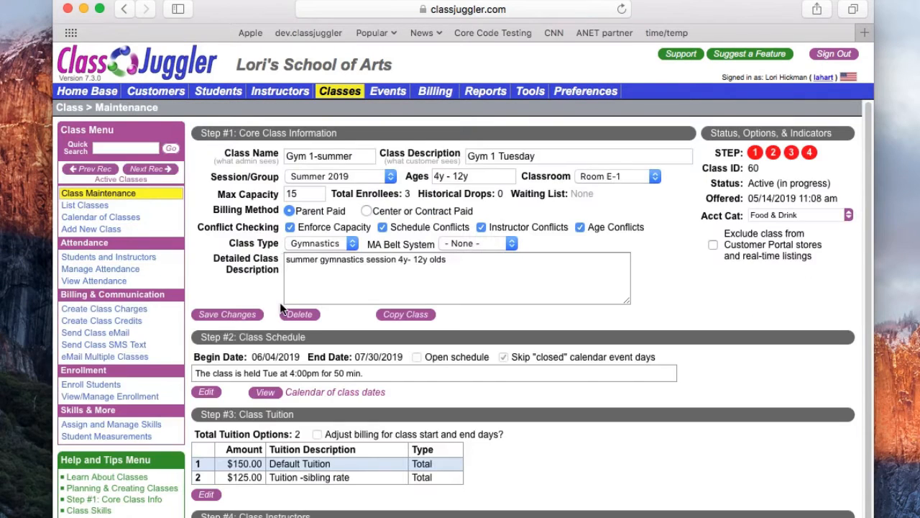
scroll(279, 302, "down", 3)
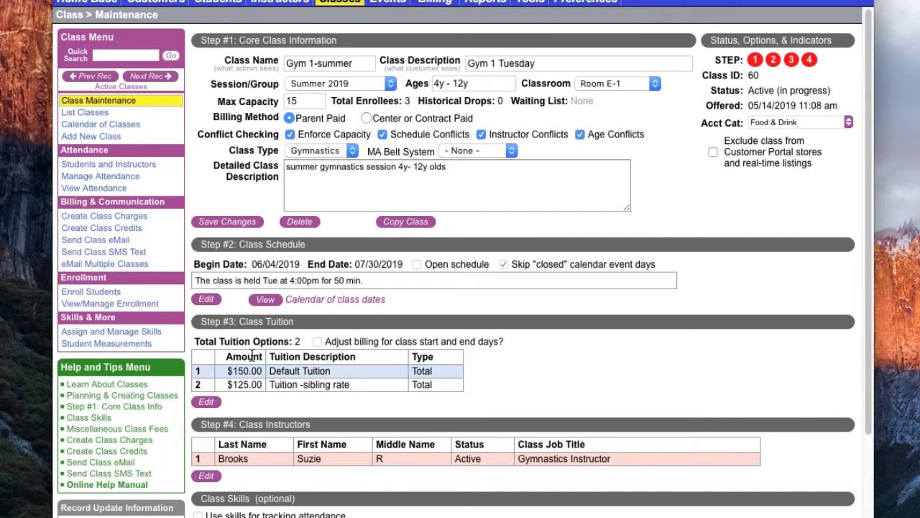
left_click(207, 403)
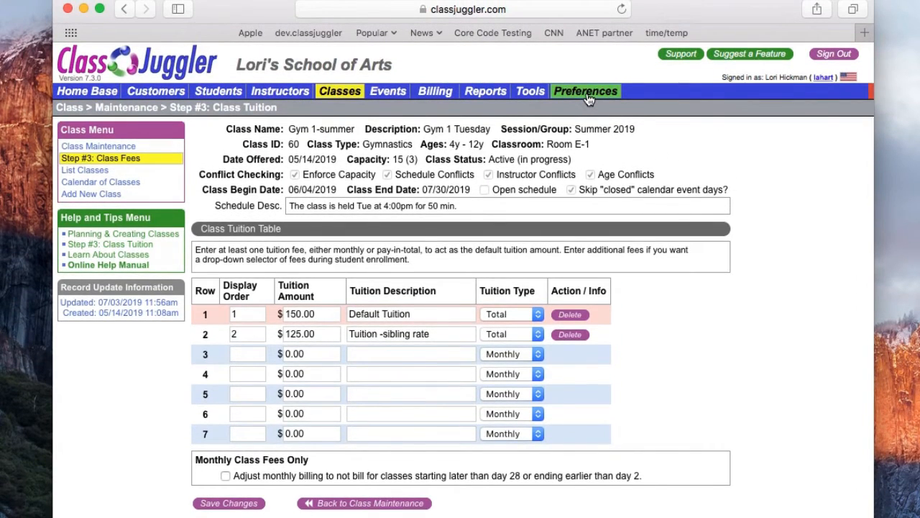
Step: Return to the Billing & Invoicing preferences and open the charge account categories
left_click(587, 94)
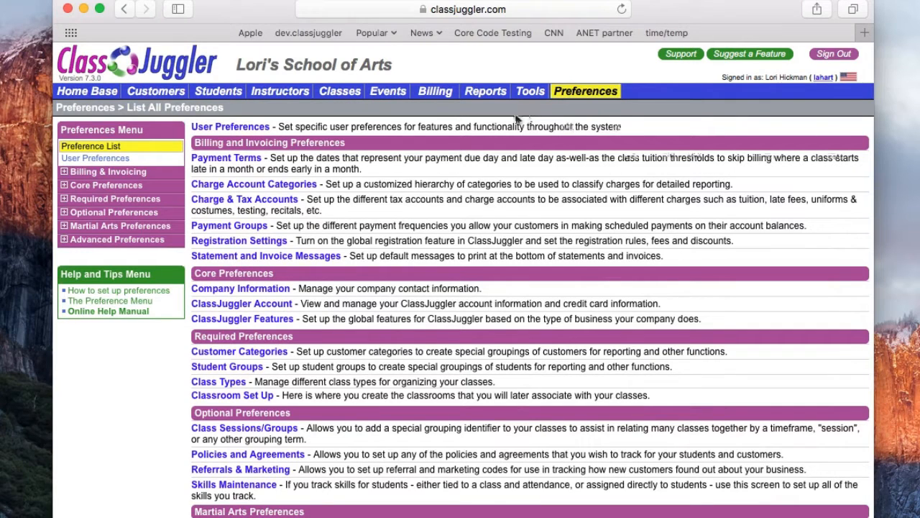
left_click(135, 178)
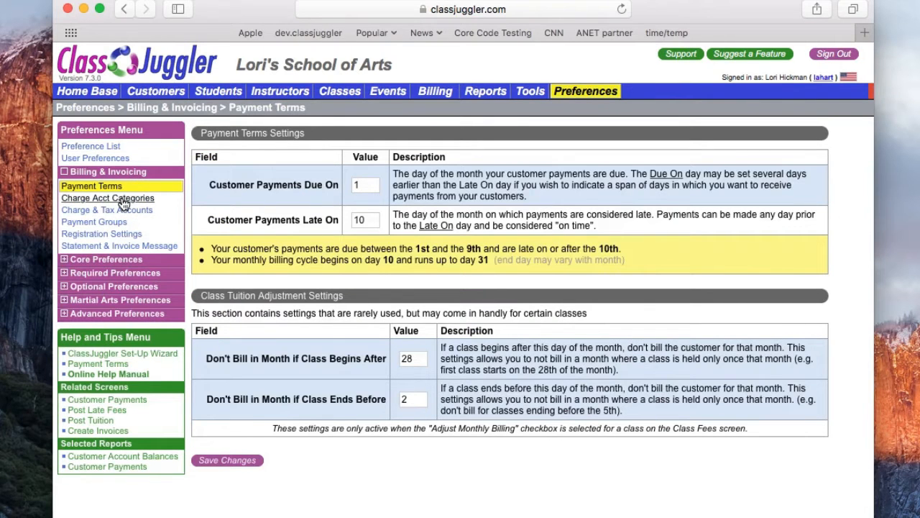
left_click(124, 204)
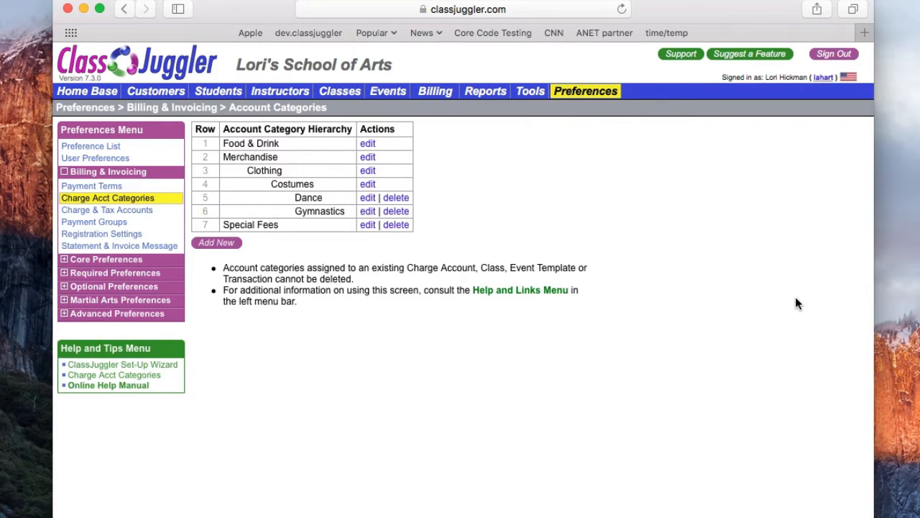
Step: Add an account category named Other Fees as a sub-category of Special Fees, saving it and continuing to another new category
left_click(215, 244)
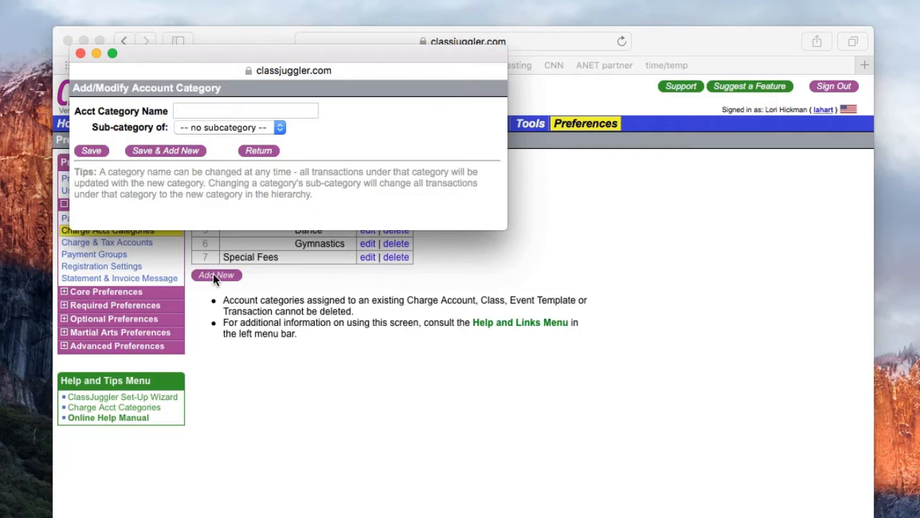
left_click(181, 108)
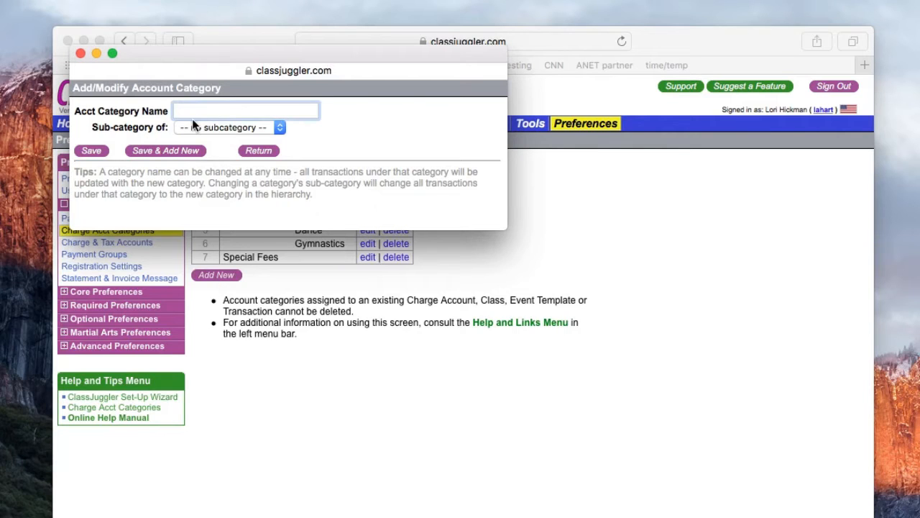
type("Other Fees")
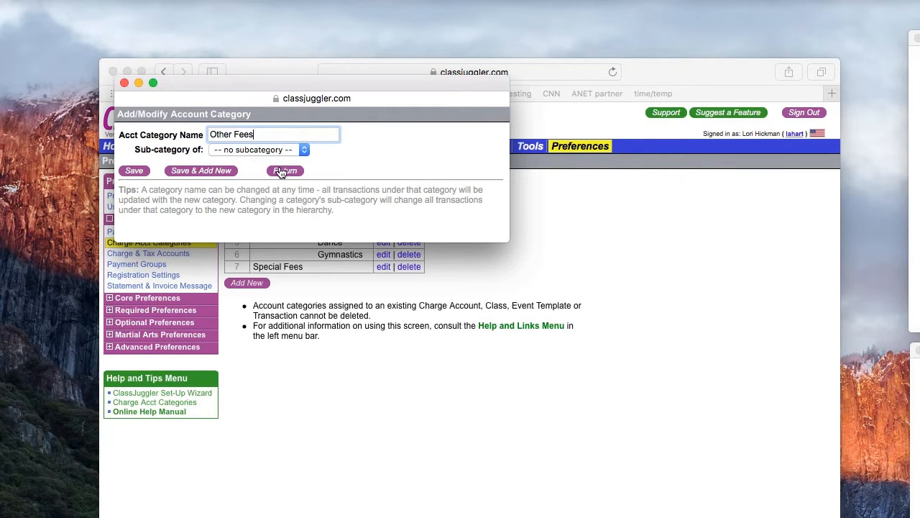
left_click(304, 151)
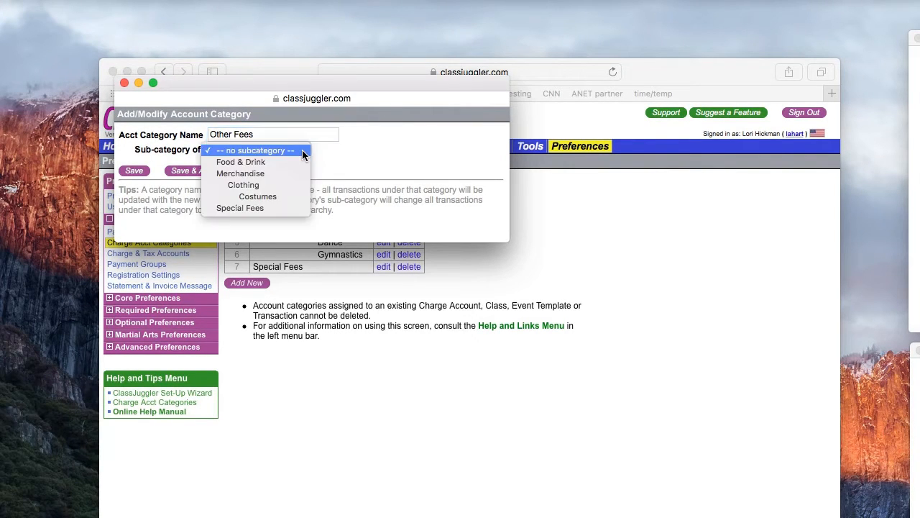
left_click(266, 208)
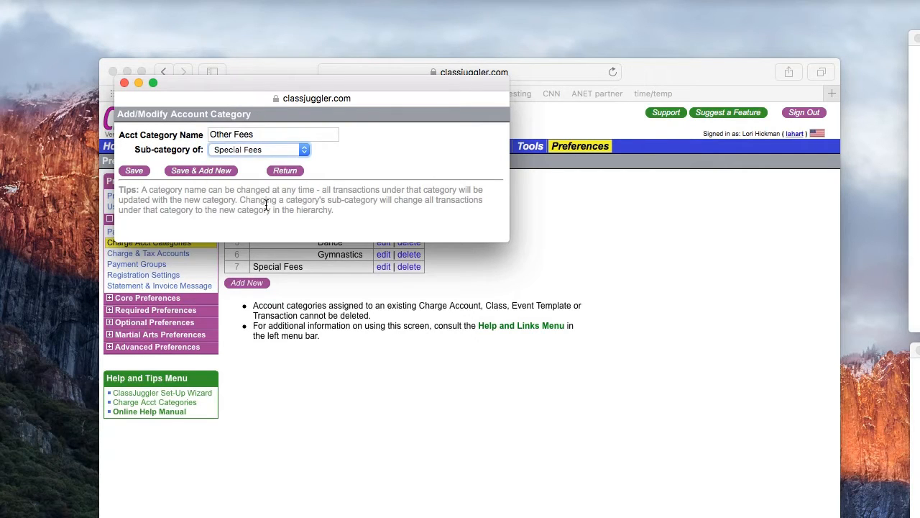
left_click(220, 174)
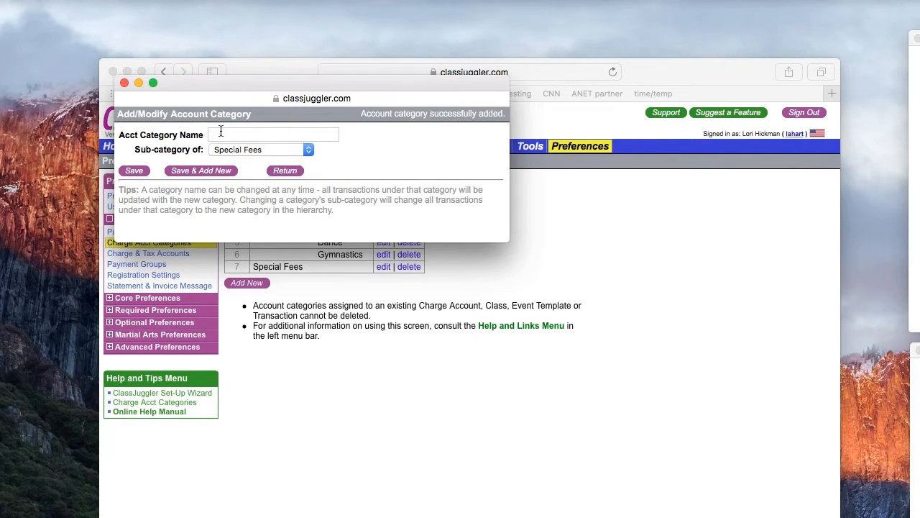
Step: Add an account category named Participant Fee under Special Fees and save it
left_click(221, 133)
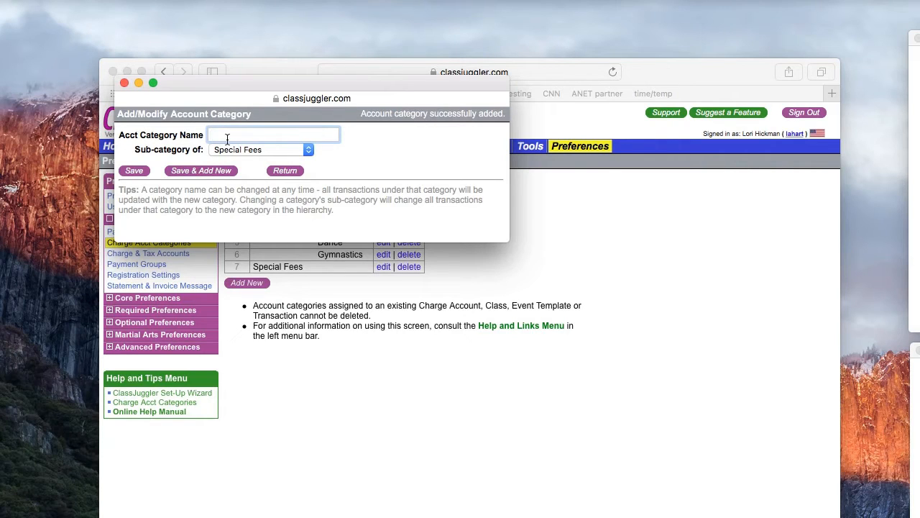
type("Participant Fee")
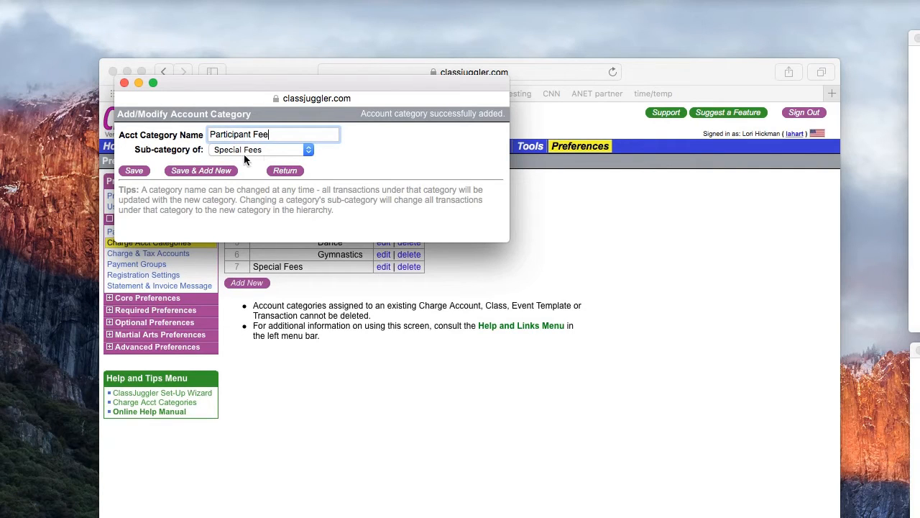
left_click(141, 176)
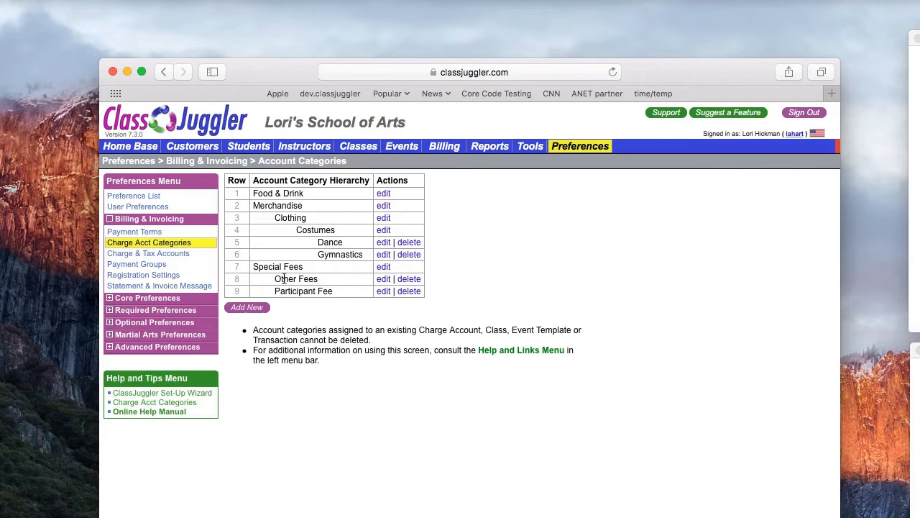
Step: View the edit form of the Other Fees category, return without saving, and bring up its deletion confirmation
left_click(383, 279)
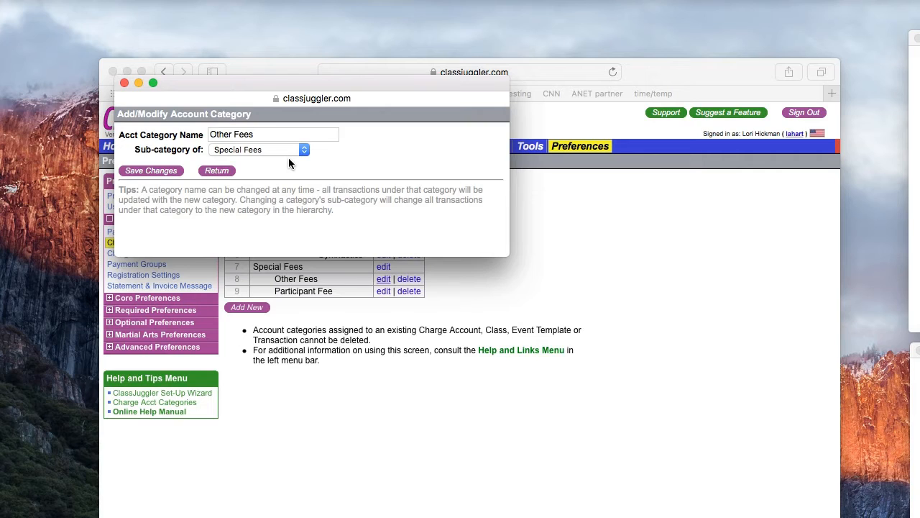
left_click(217, 173)
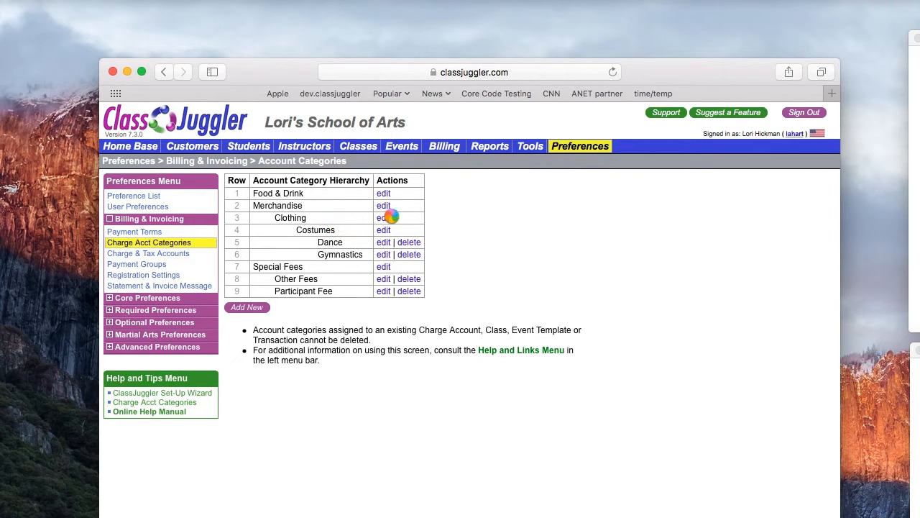
left_click(409, 279)
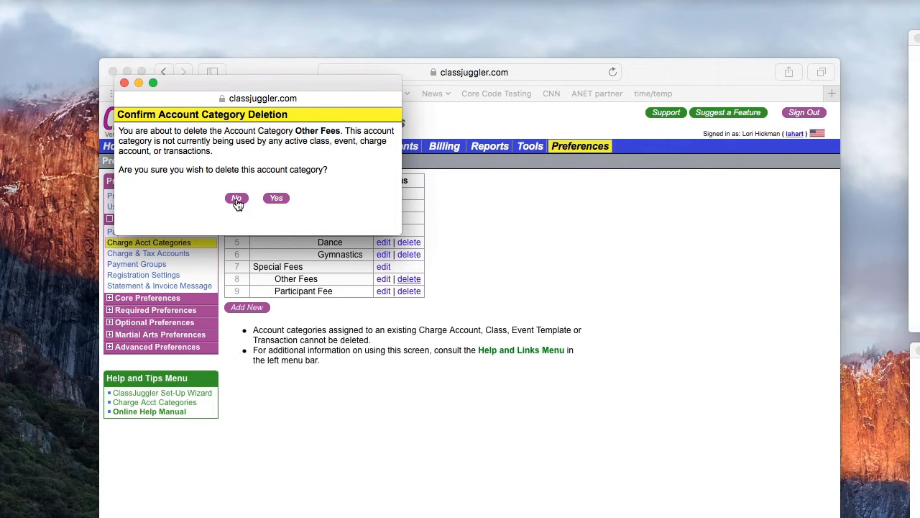
Step: In the charge and tax accounts, set Costume fee to Tax Account #1 with the Dance account category and save the changes
left_click(174, 254)
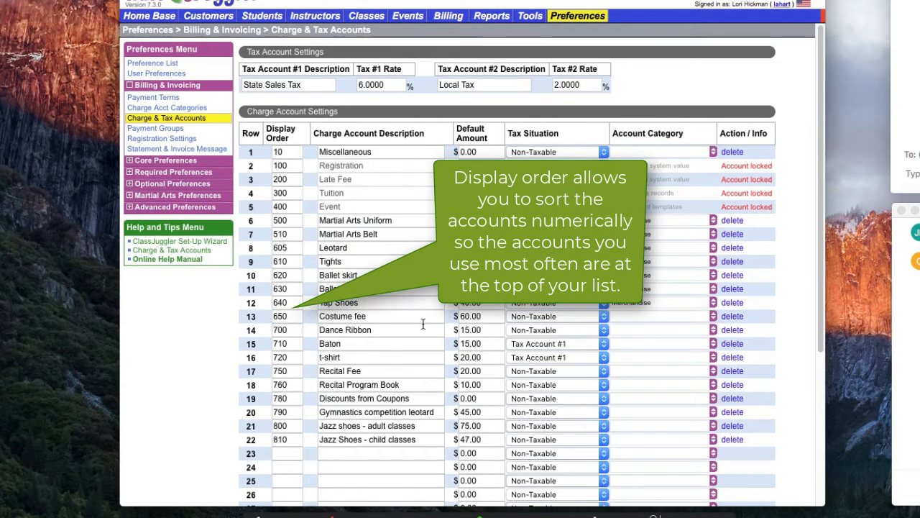
left_click(605, 318)
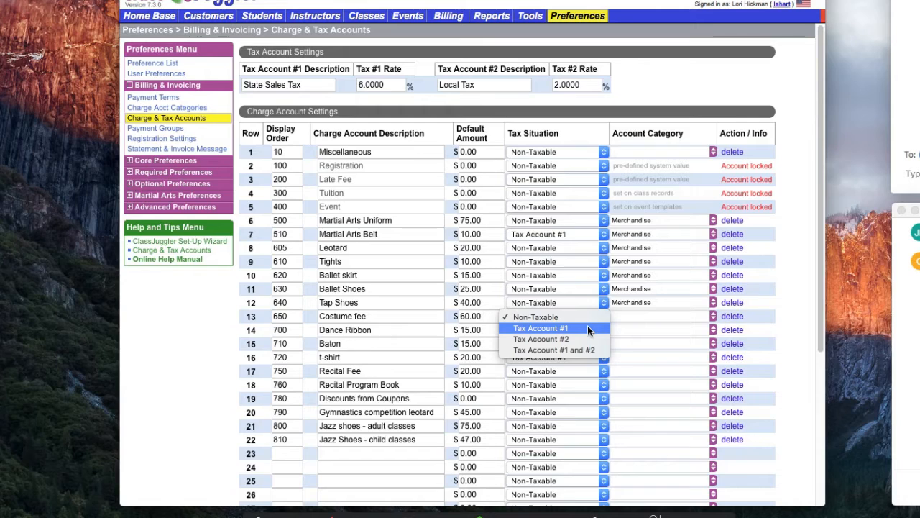
left_click(587, 329)
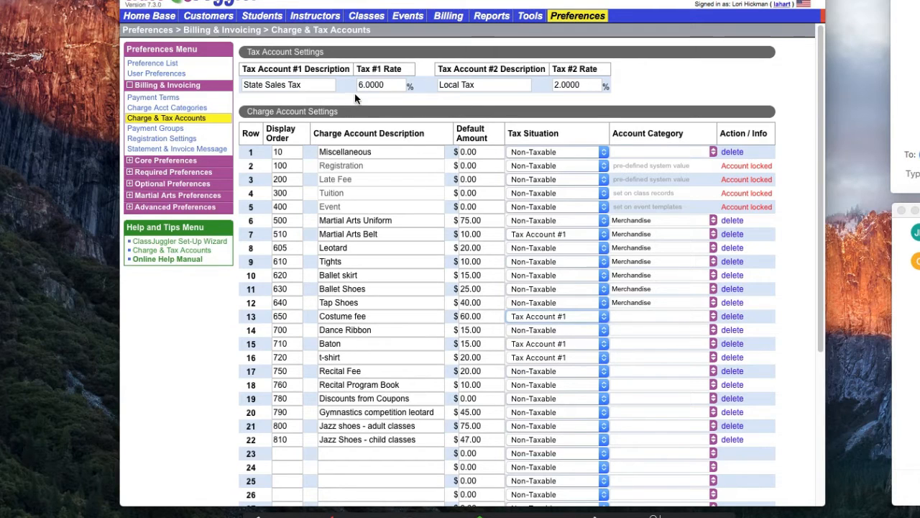
left_click(713, 317)
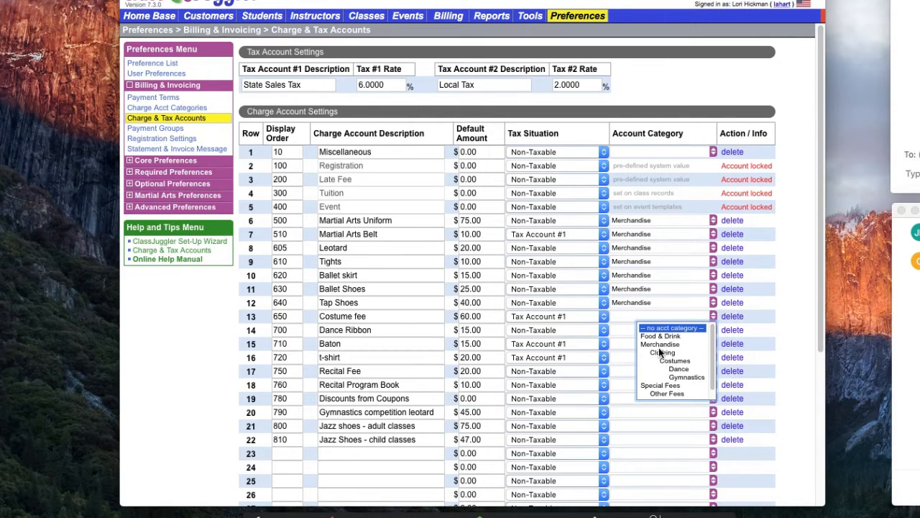
left_click(672, 367)
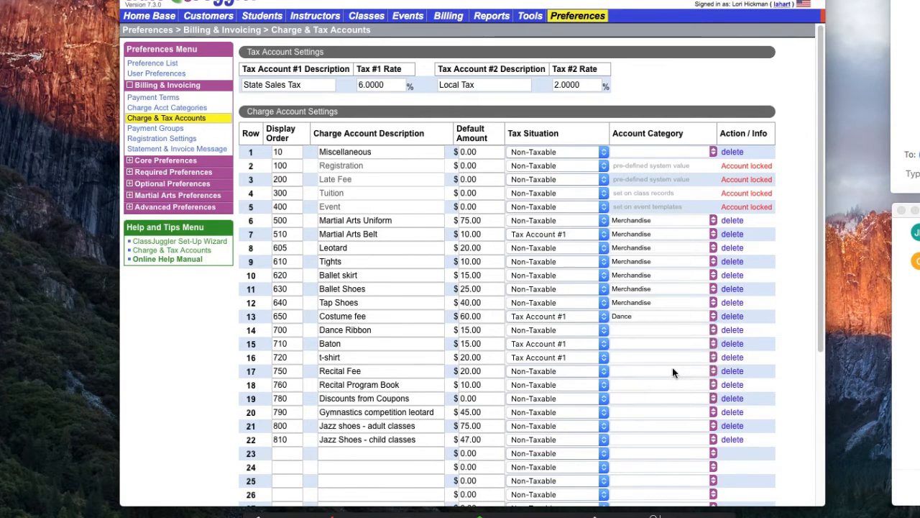
scroll(593, 366, "down", 5)
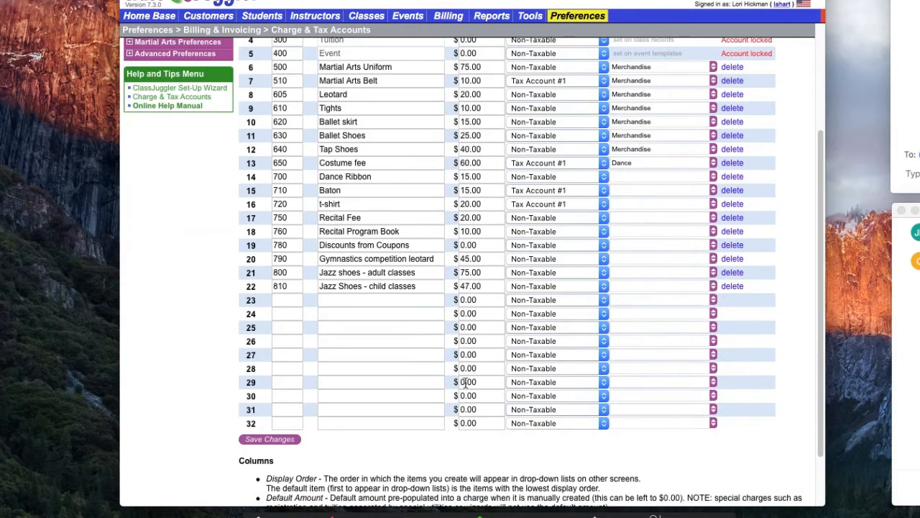
left_click(271, 439)
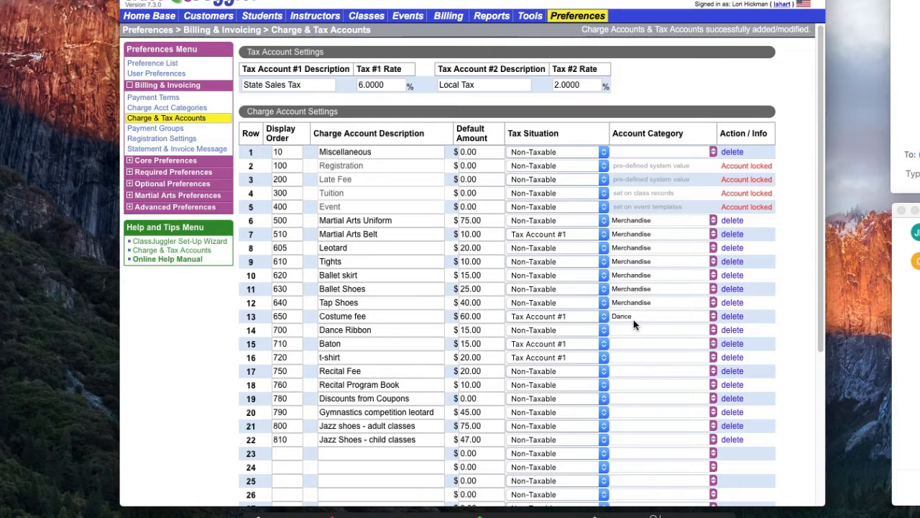
Step: Add a payment group "Special payment Grou" with display order 30 and late fee amount 10.00, and save it
left_click(164, 133)
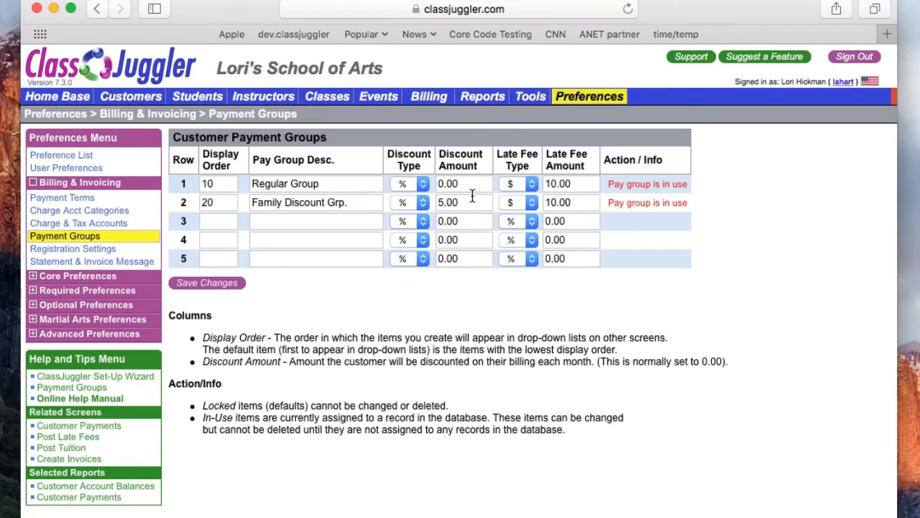
left_click(225, 222)
type("30")
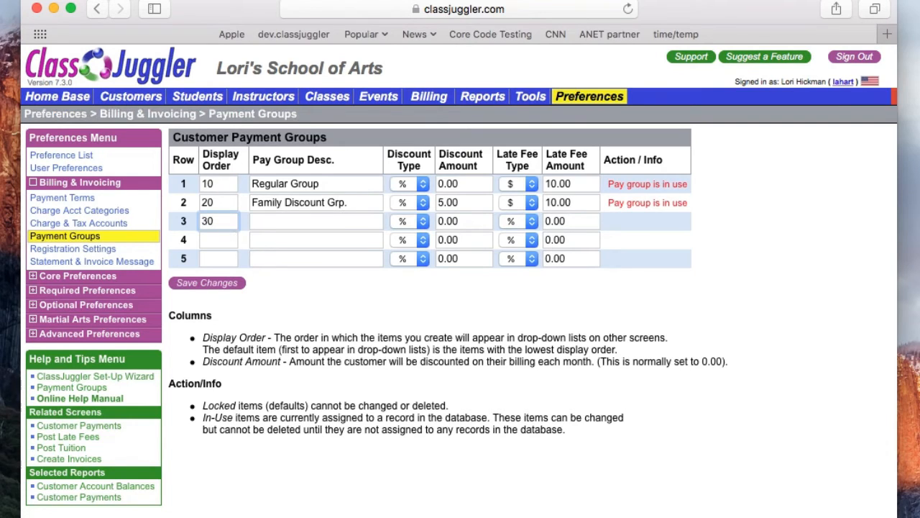
left_click(273, 221)
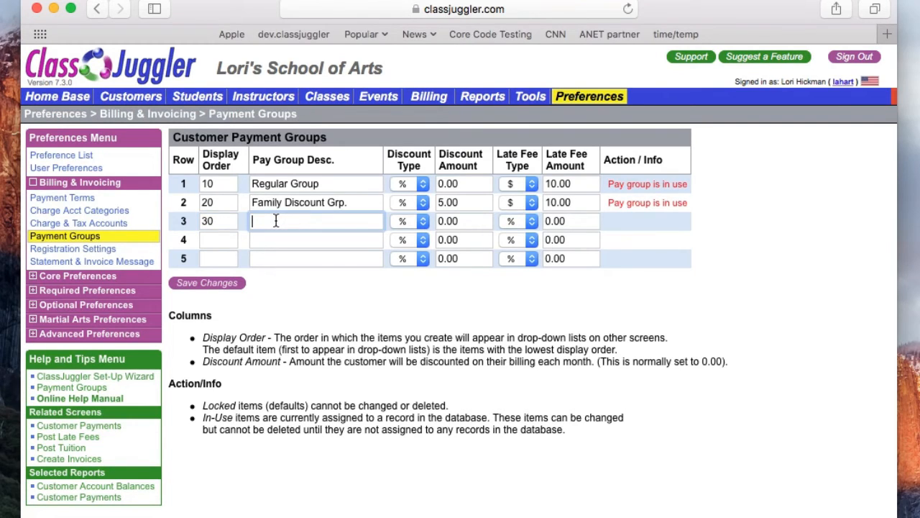
type("Special payment Grou")
left_click(548, 222)
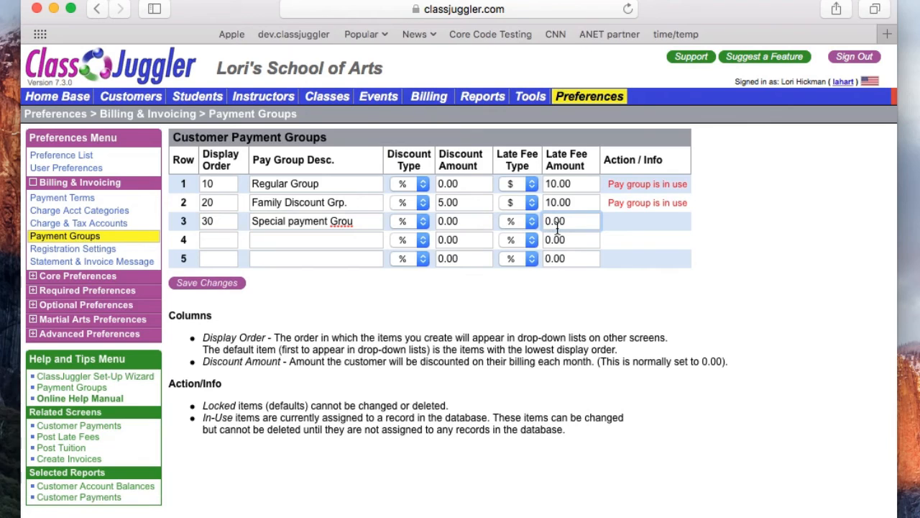
type("1")
left_click(207, 283)
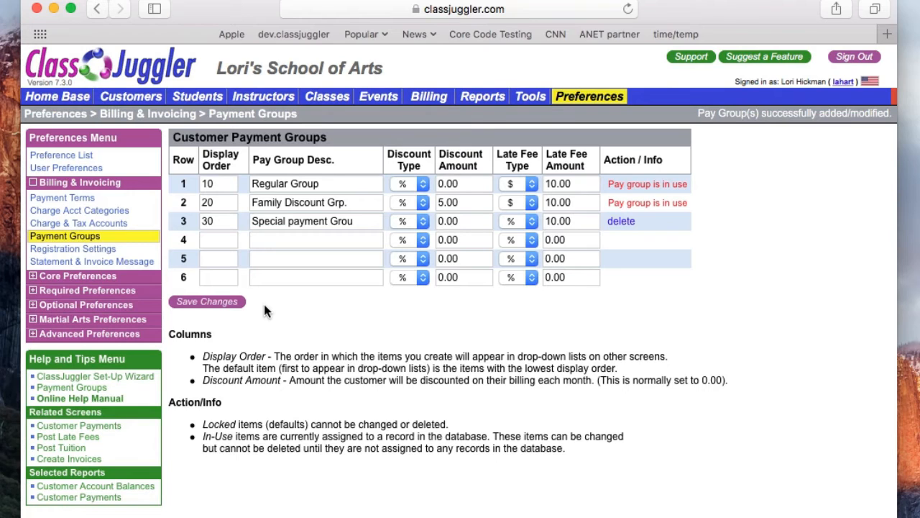
Step: Turn on the Registration System in the Billing & Invoicing registration settings and save the change
left_click(101, 252)
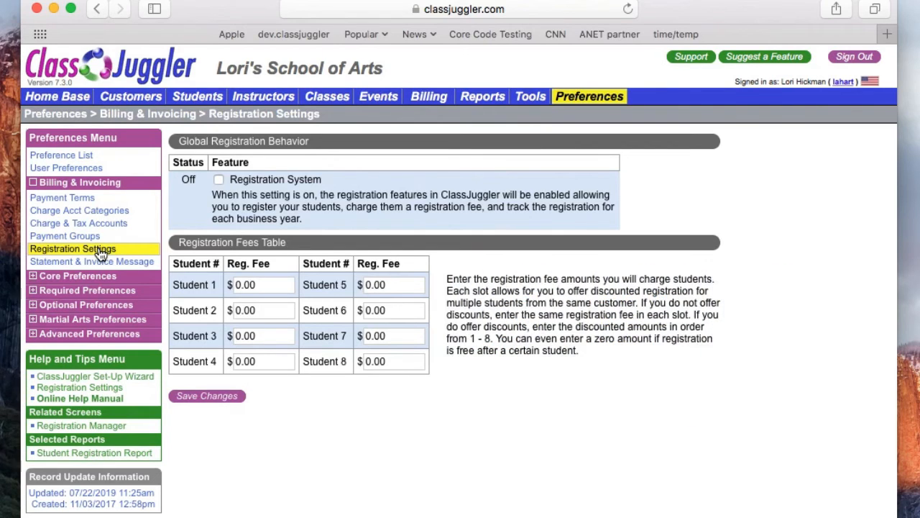
left_click(218, 181)
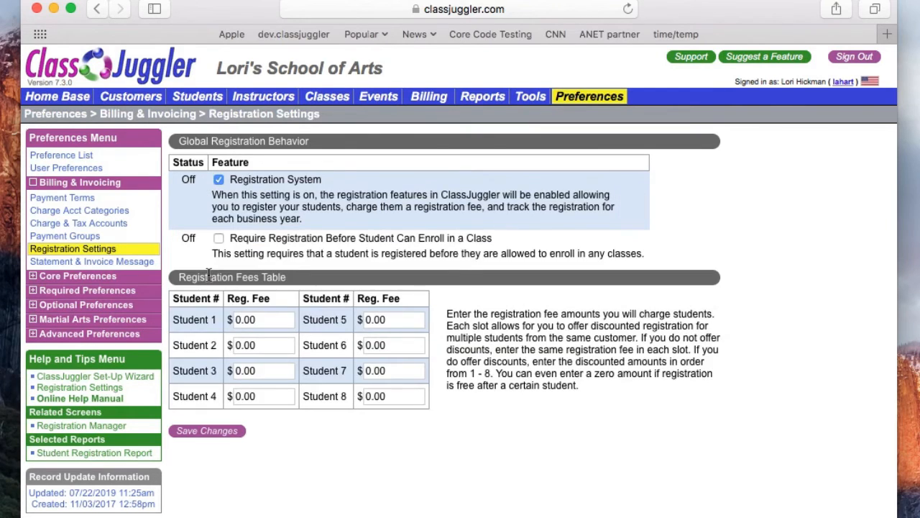
left_click(205, 434)
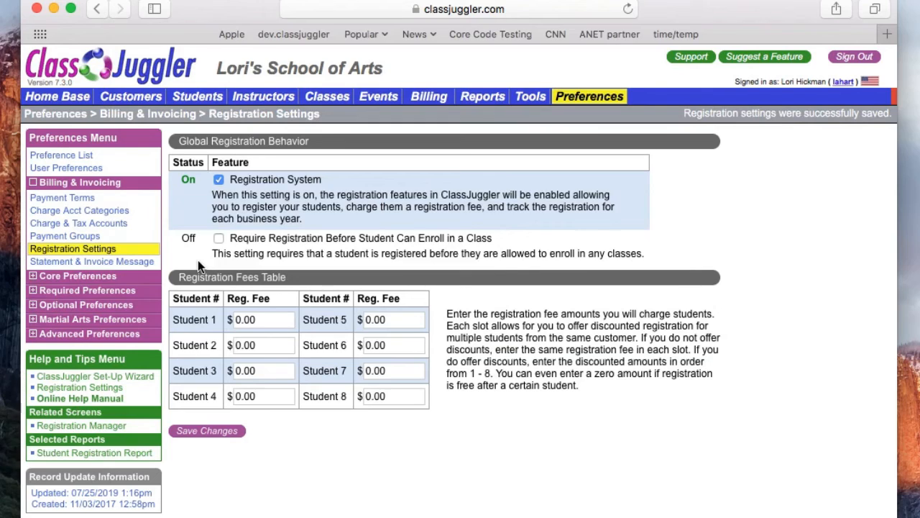
Step: Set the registration fees to 15.00 for Student 1 and 10.00 for Student 2, and save them
left_click(239, 320)
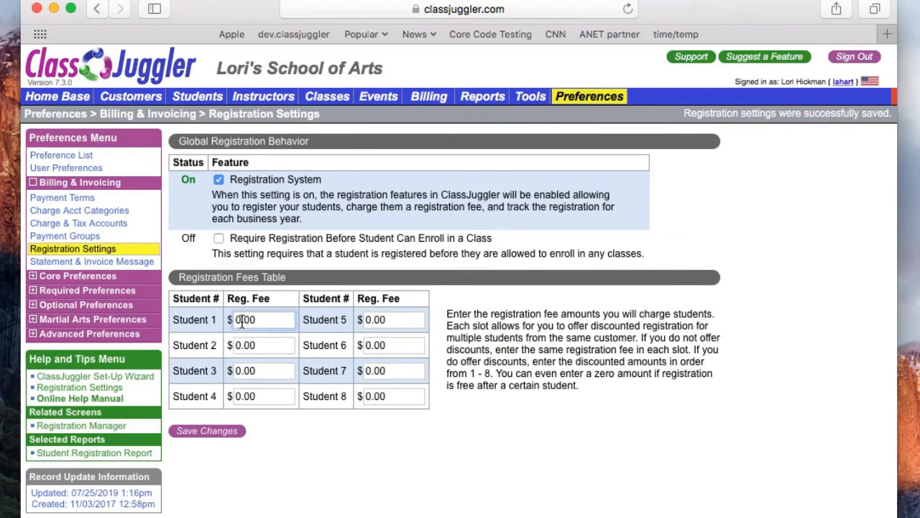
key("BackSpace")
type("15")
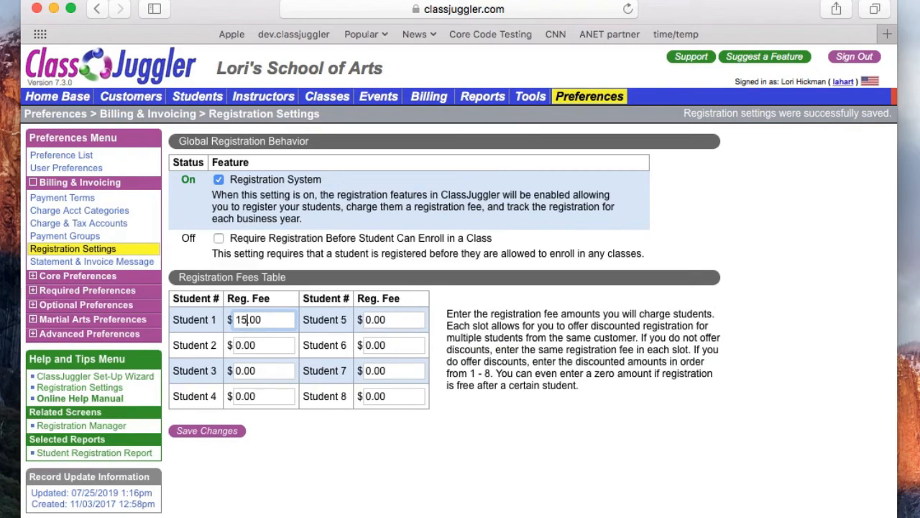
left_click(238, 345)
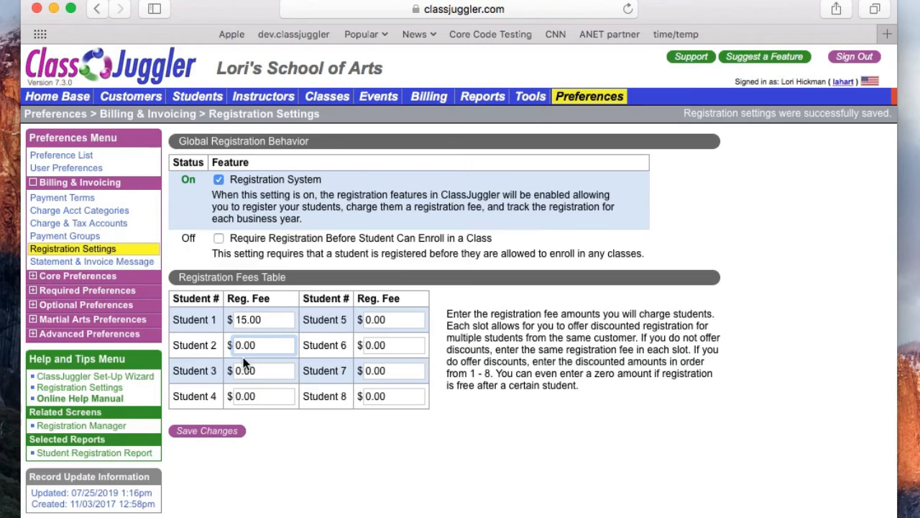
type("1")
left_click(220, 435)
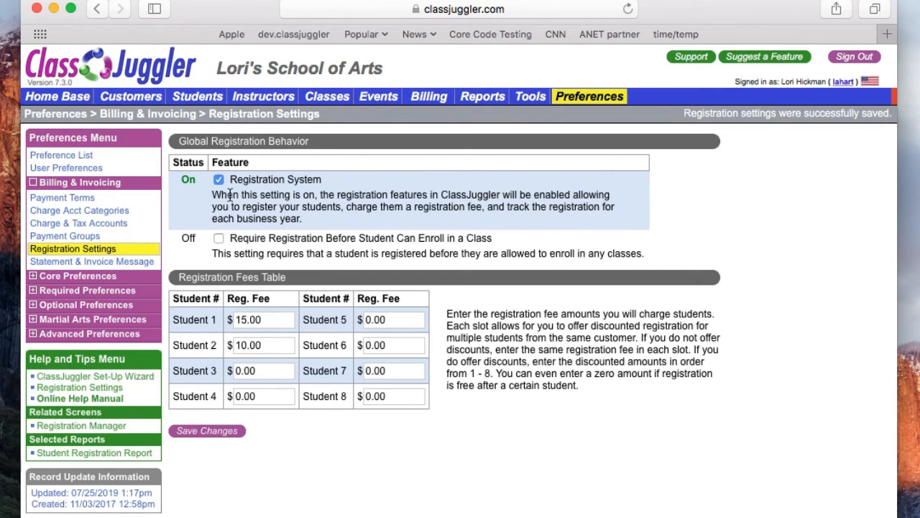
Step: Open the Statement & Invoice Message preferences to view the default account statement and invoice messages
left_click(90, 261)
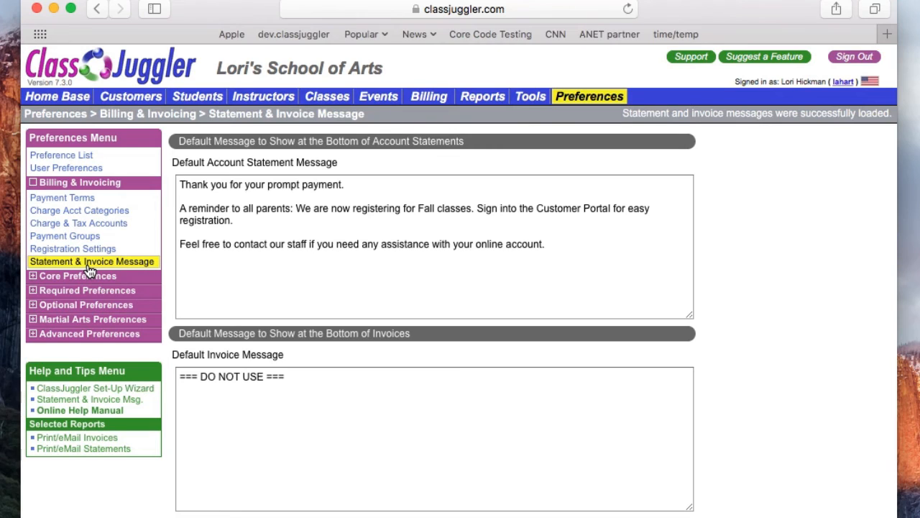